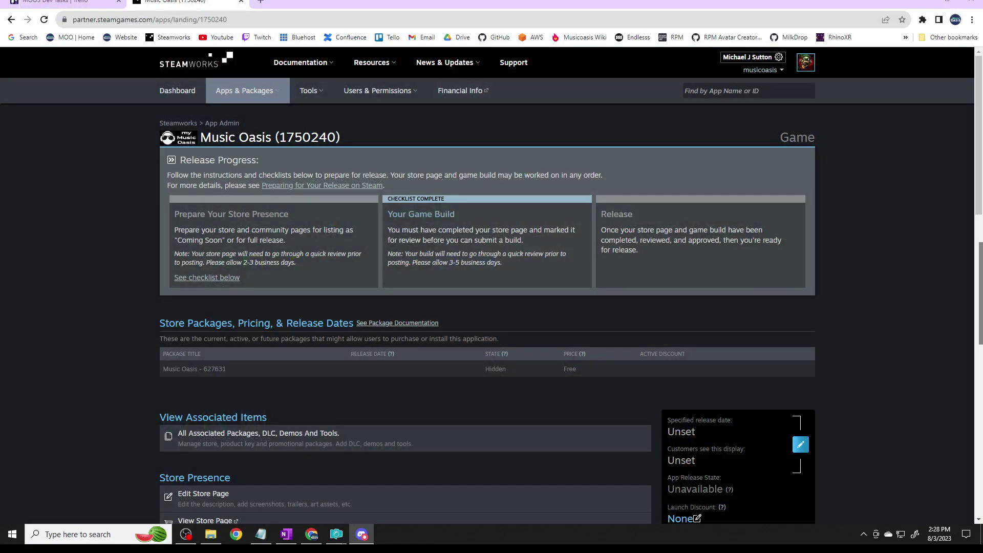
{"action": "left_click_drag", "start_coordinate": [981, 292], "coordinate": [393, 158]}
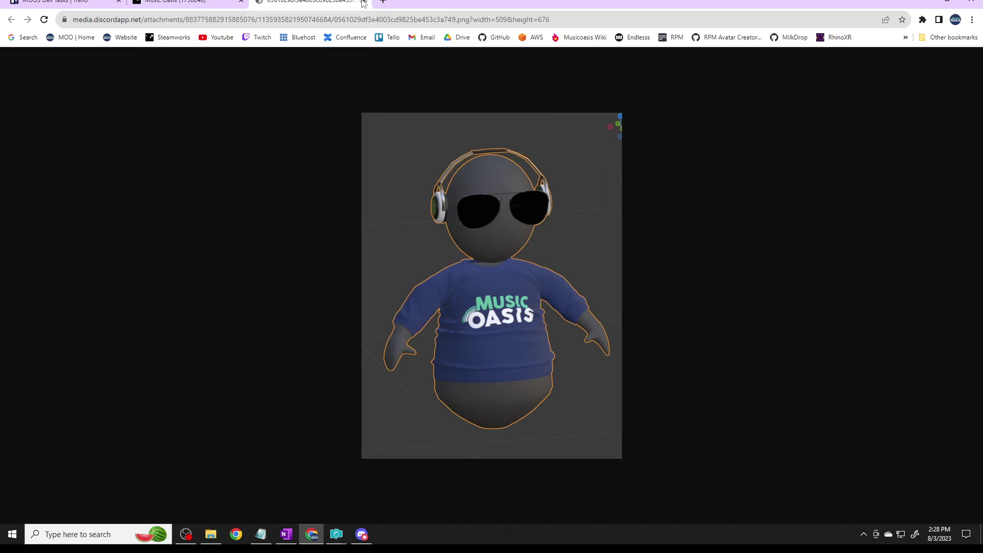
{"action": "left_click", "coordinate": [363, 1]}
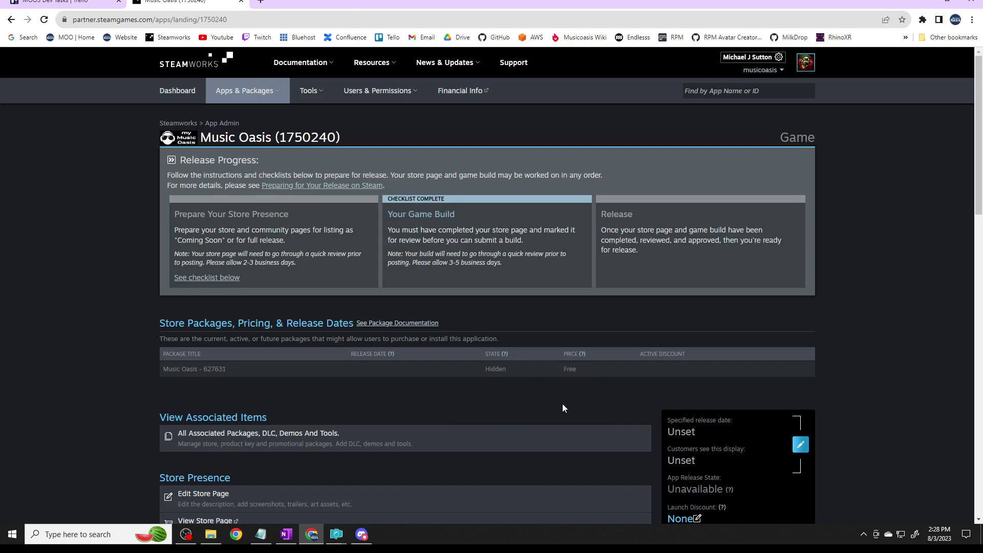
{"action": "scroll", "coordinate": [563, 401], "scroll_direction": "down", "scroll_amount": 3}
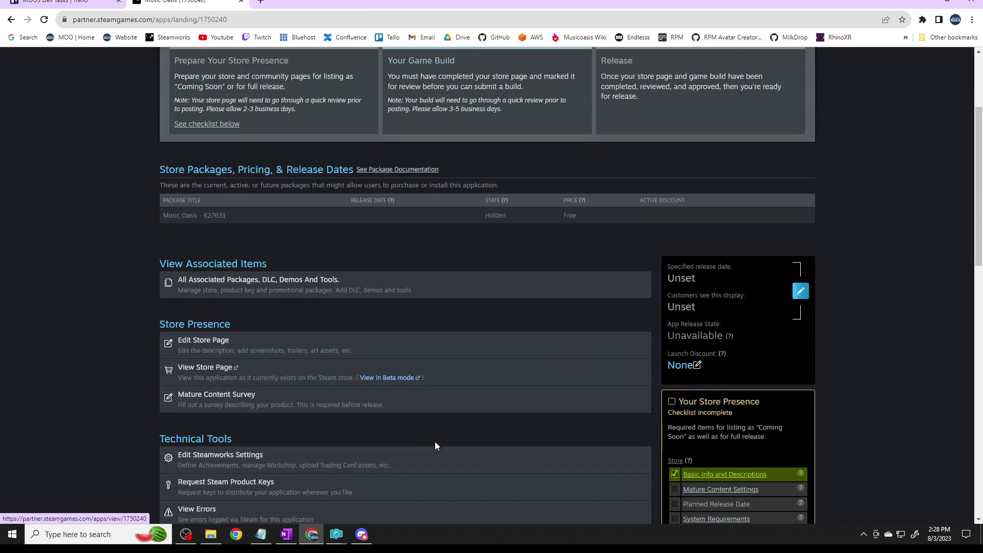
{"action": "scroll", "coordinate": [399, 400], "scroll_direction": "down", "scroll_amount": 2}
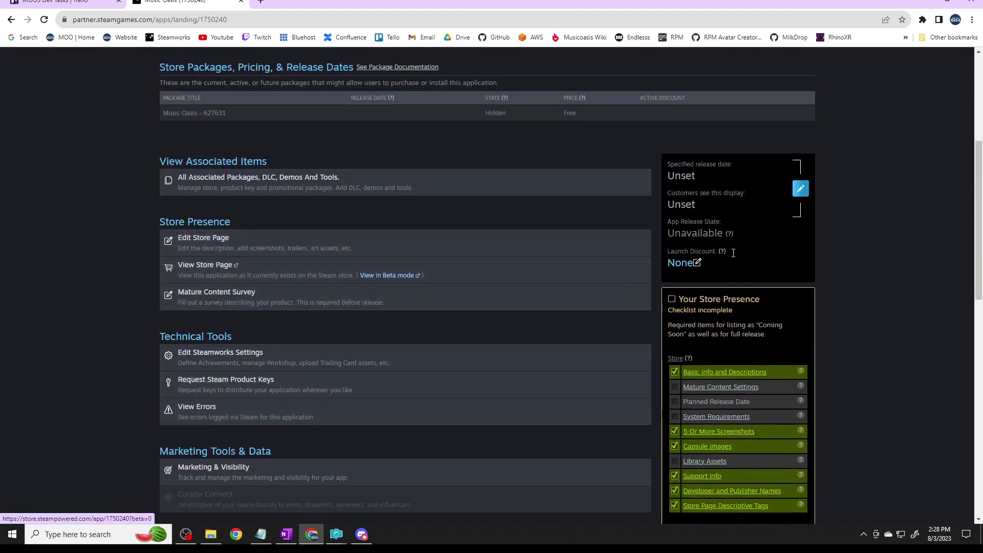
{"action": "scroll", "coordinate": [880, 312], "scroll_direction": "down", "scroll_amount": 1}
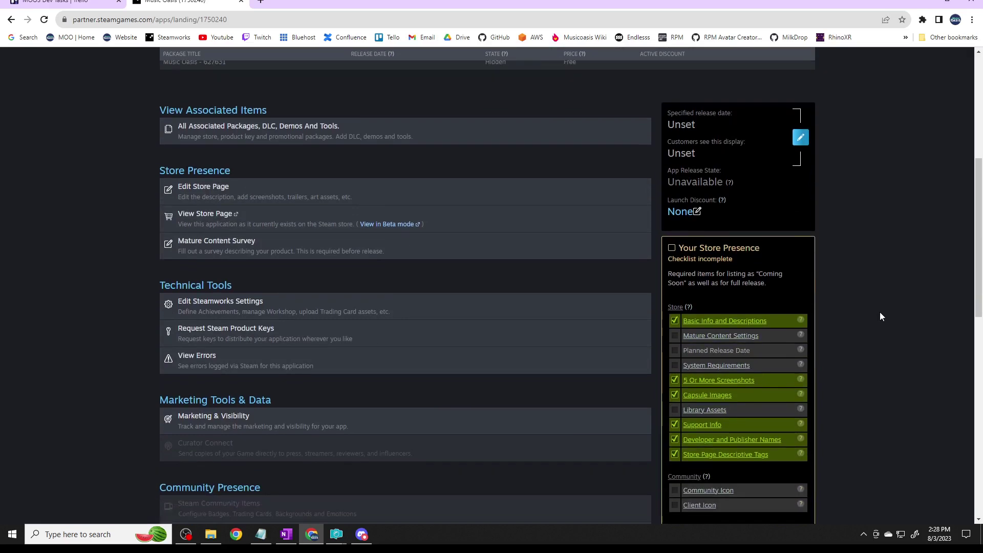
{"action": "scroll", "coordinate": [880, 312], "scroll_direction": "down", "scroll_amount": 2}
{"action": "scroll", "coordinate": [879, 312], "scroll_direction": "down", "scroll_amount": 1}
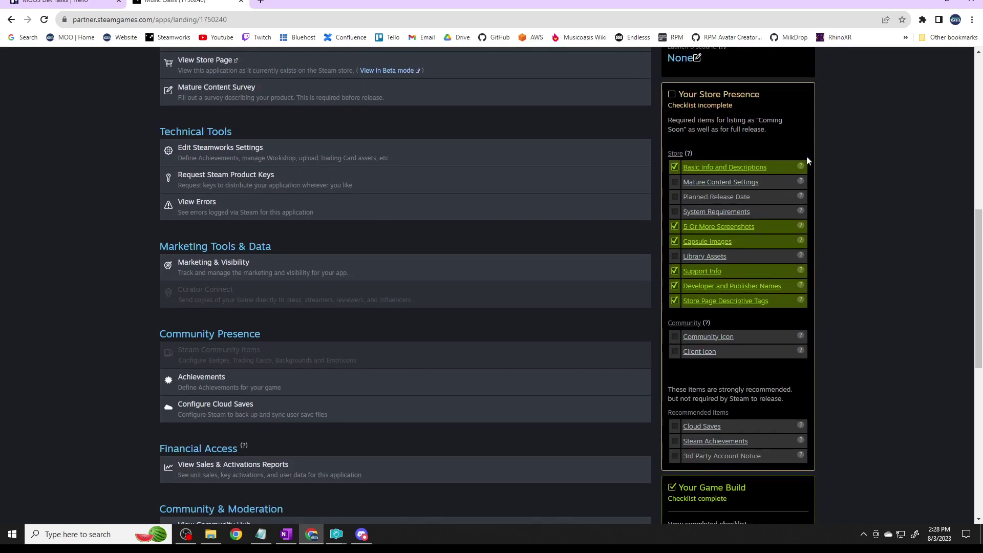
{"action": "scroll", "coordinate": [831, 211], "scroll_direction": "up", "scroll_amount": 3}
{"action": "scroll", "coordinate": [844, 360], "scroll_direction": "down", "scroll_amount": 7}
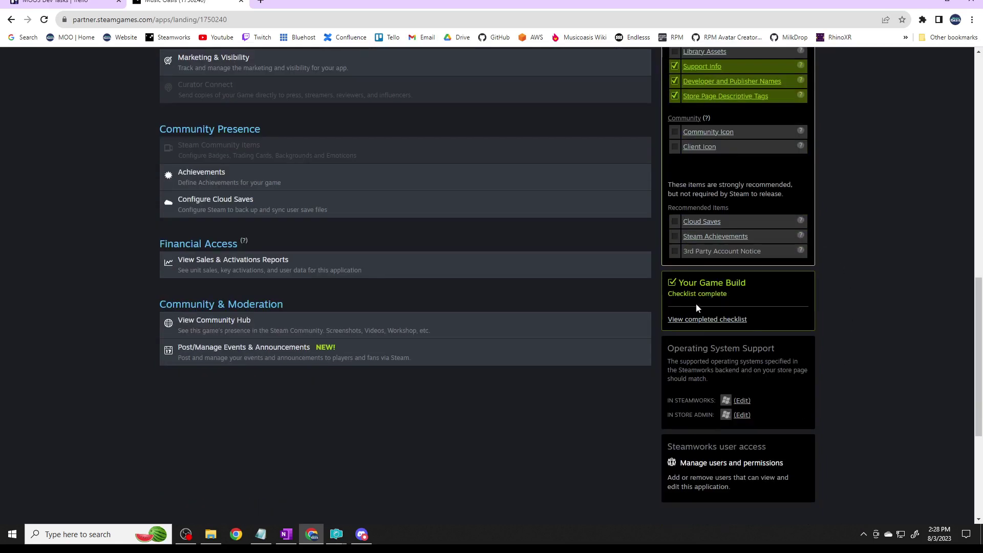
{"action": "scroll", "coordinate": [821, 321], "scroll_direction": "up", "scroll_amount": 4}
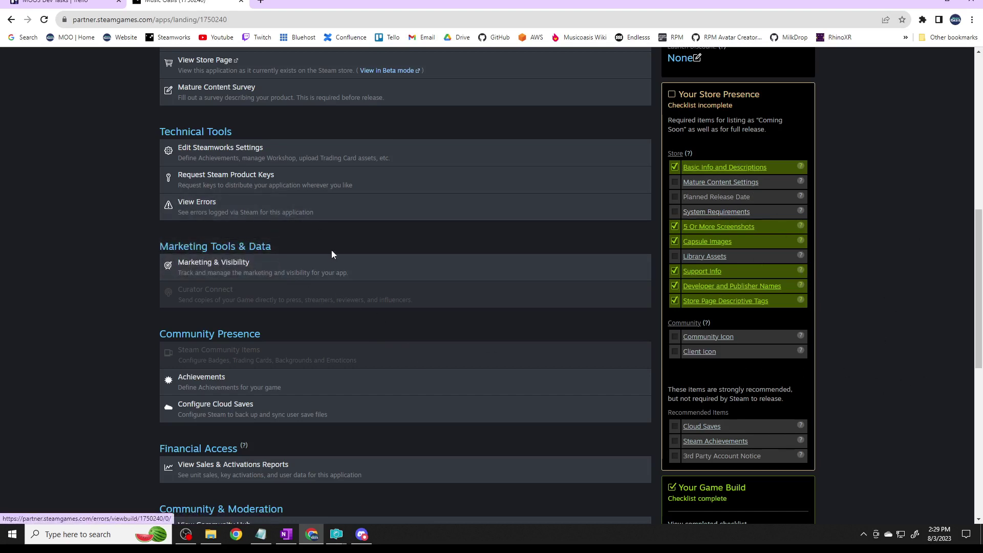
{"action": "scroll", "coordinate": [332, 254], "scroll_direction": "up", "scroll_amount": 3}
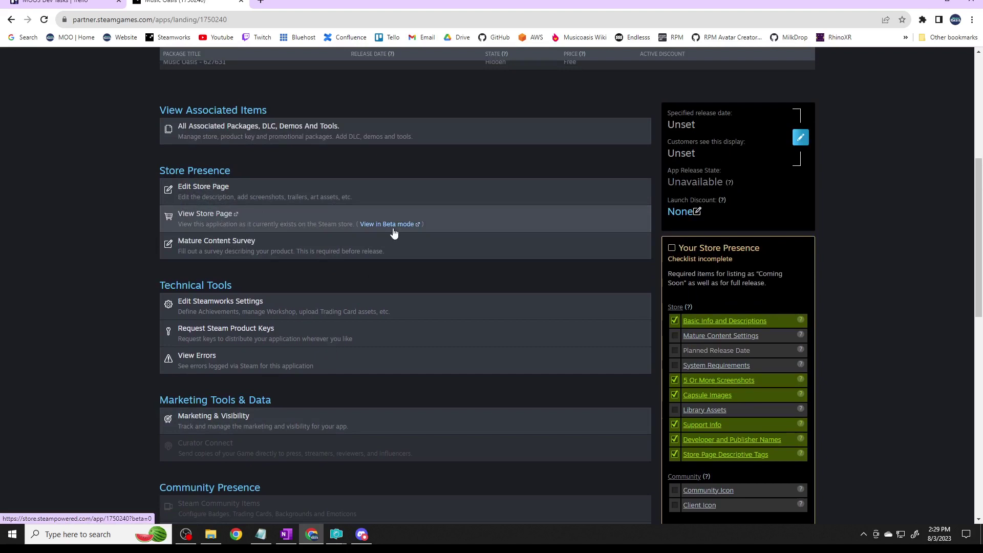
Step: Open the Store Page Admin for Music Oasis (1750240) and look over its Basic Info form
{"action": "left_click", "coordinate": [201, 189]}
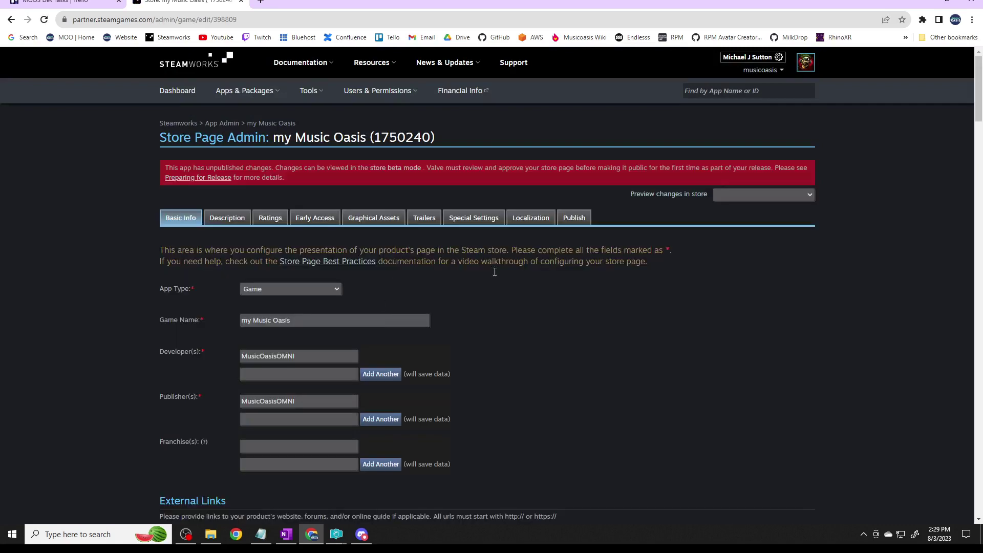
{"action": "scroll", "coordinate": [409, 389], "scroll_direction": "down", "scroll_amount": 9}
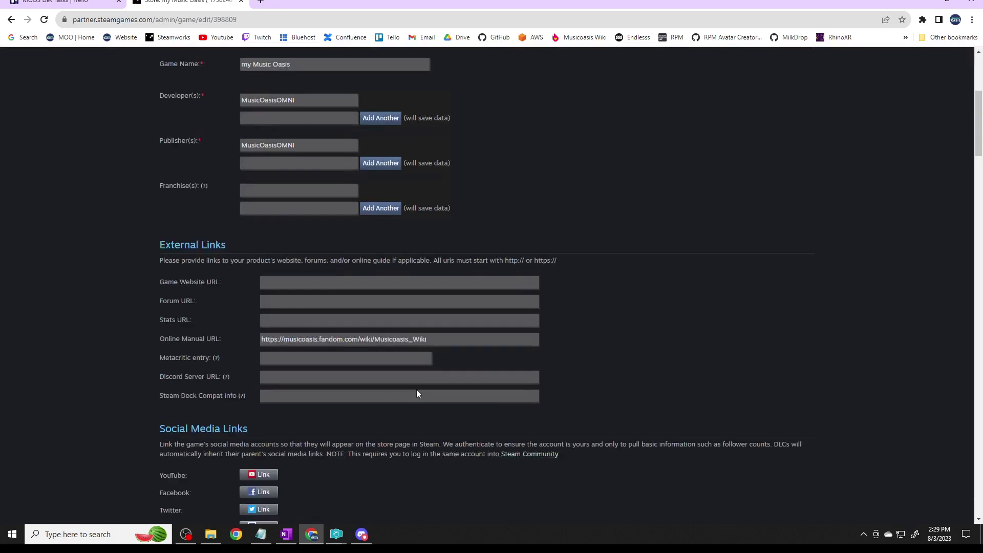
{"action": "scroll", "coordinate": [417, 390], "scroll_direction": "up", "scroll_amount": 9}
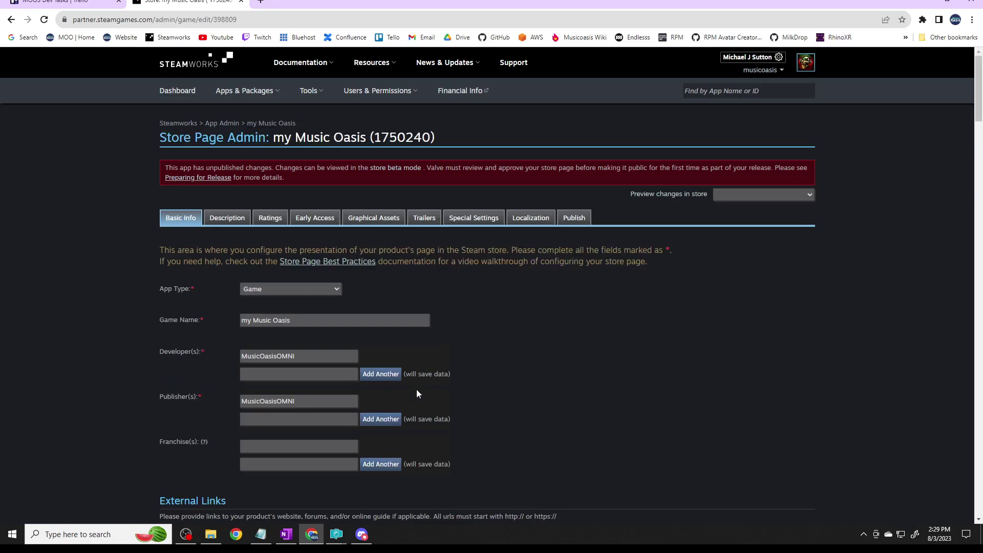
Step: Bring up the Description section and review the existing About This Game overview
{"action": "left_click", "coordinate": [231, 219]}
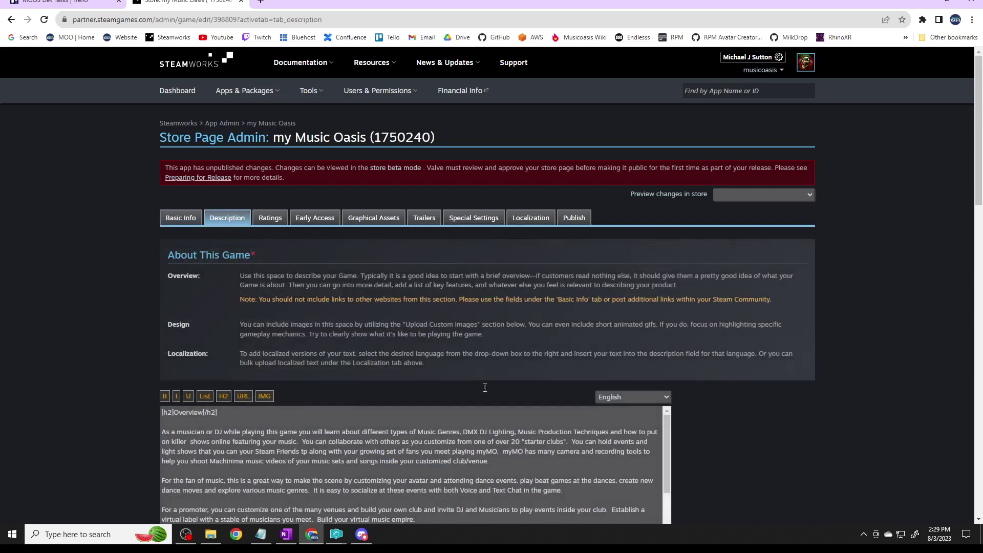
{"action": "scroll", "coordinate": [751, 453], "scroll_direction": "down", "scroll_amount": 6}
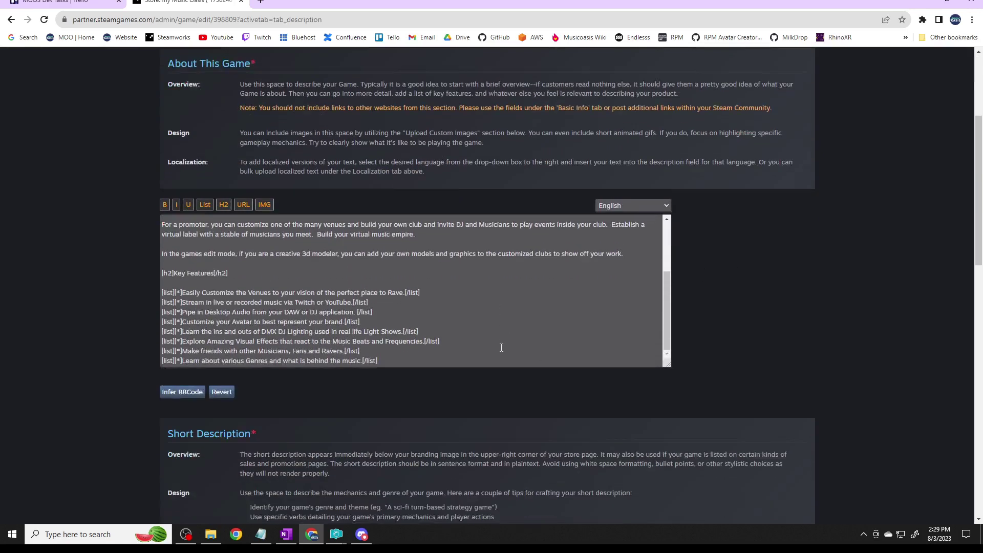
{"action": "scroll", "coordinate": [502, 347], "scroll_direction": "up", "scroll_amount": 3}
{"action": "scroll", "coordinate": [502, 348], "scroll_direction": "up", "scroll_amount": 5}
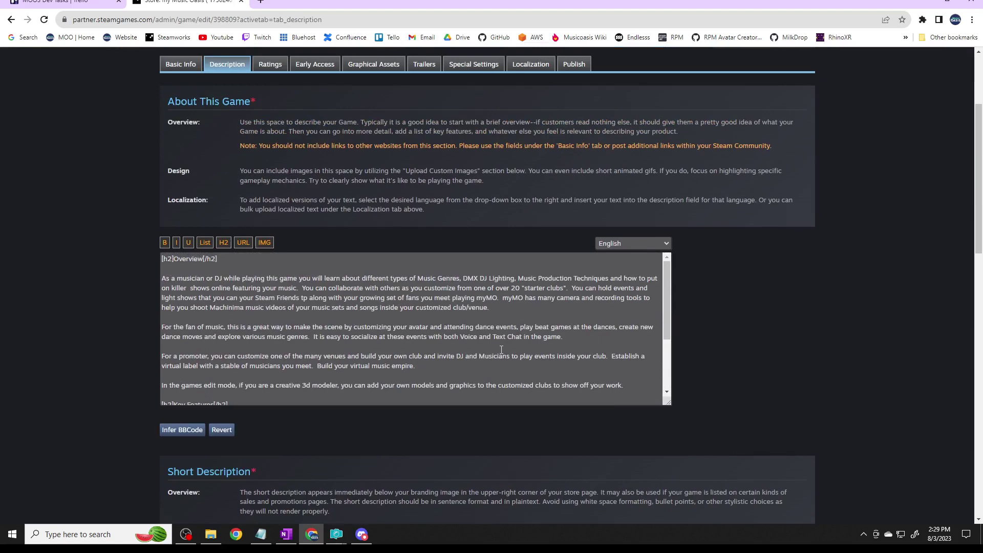
{"action": "scroll", "coordinate": [368, 325], "scroll_direction": "down", "scroll_amount": 5}
{"action": "scroll", "coordinate": [249, 320], "scroll_direction": "up", "scroll_amount": 10}
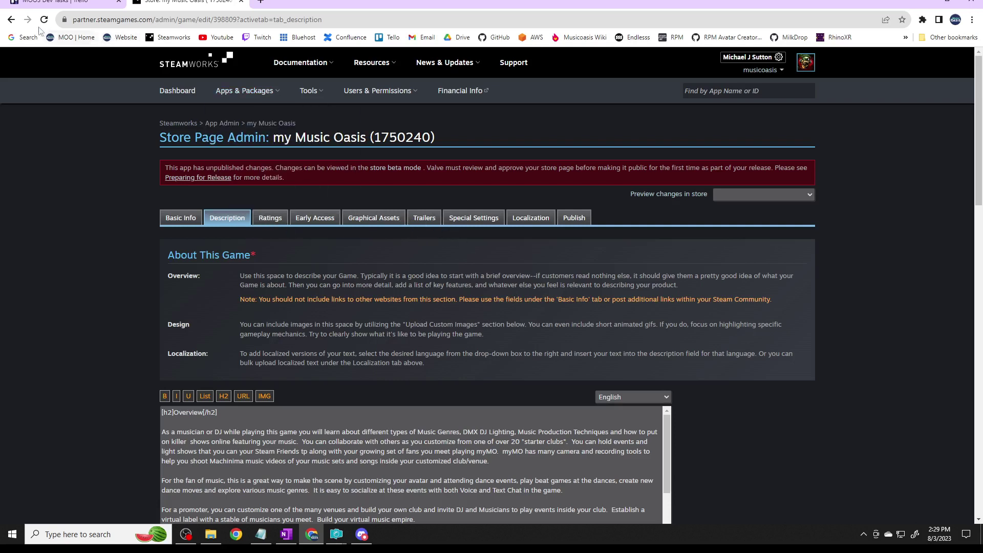
Step: Go back to All Applications and reopen Music Oasis, reaching its beta Steam Store page
{"action": "left_click", "coordinate": [11, 20]}
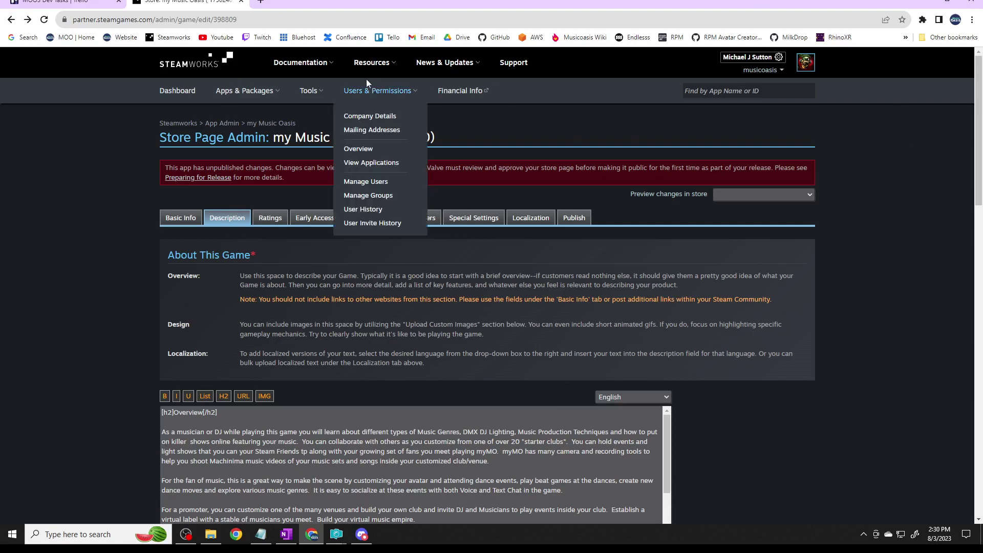
{"action": "left_click", "coordinate": [7, 23]}
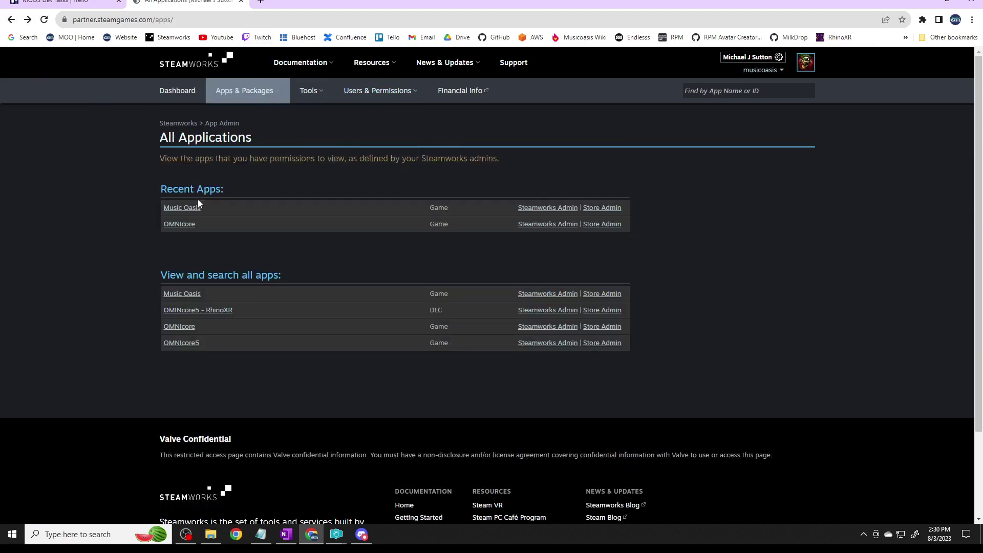
{"action": "left_click", "coordinate": [199, 215]}
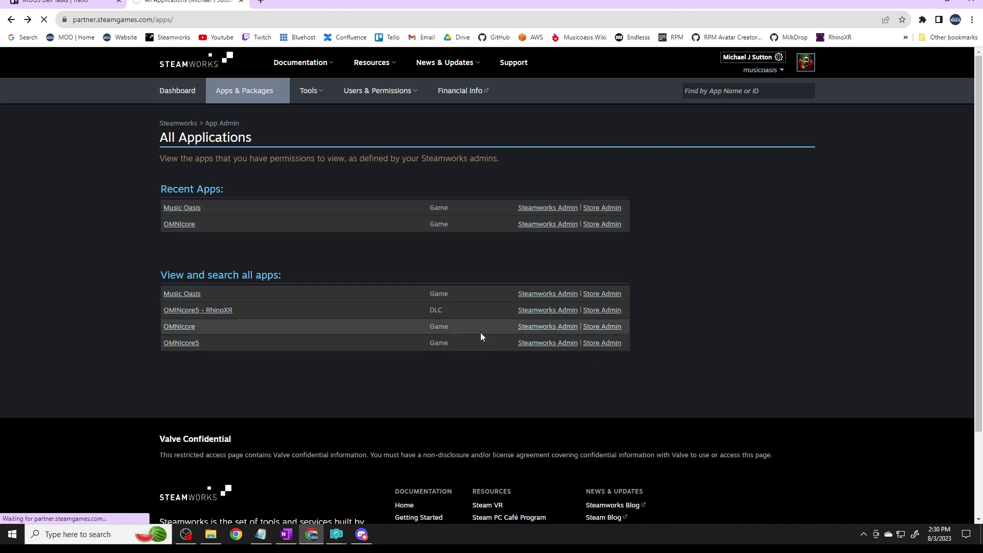
{"action": "scroll", "coordinate": [514, 401], "scroll_direction": "down", "scroll_amount": 3}
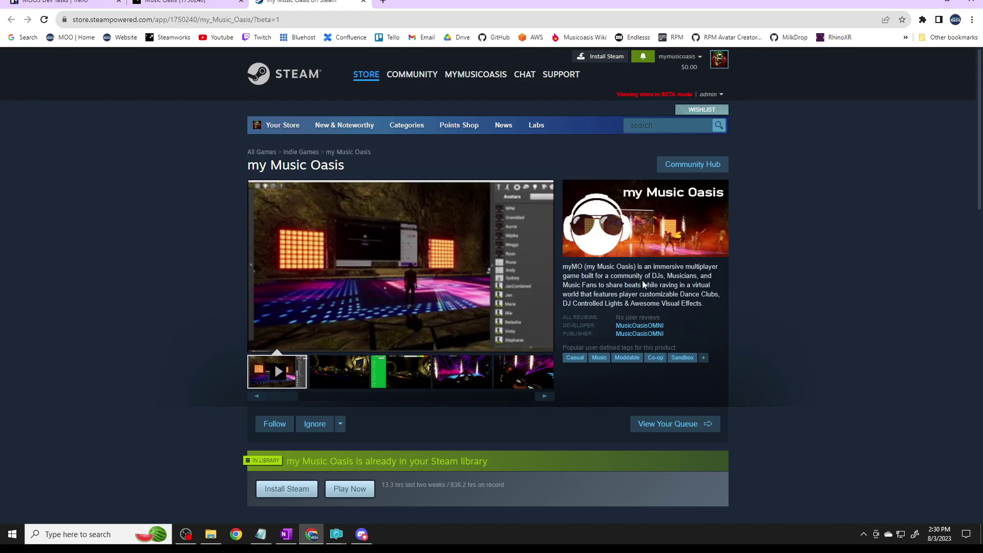
Step: Scroll the beta Music Oasis store page down to the reviews, then back up to the screenshot carousel
{"action": "scroll", "coordinate": [788, 362], "scroll_direction": "down", "scroll_amount": 1}
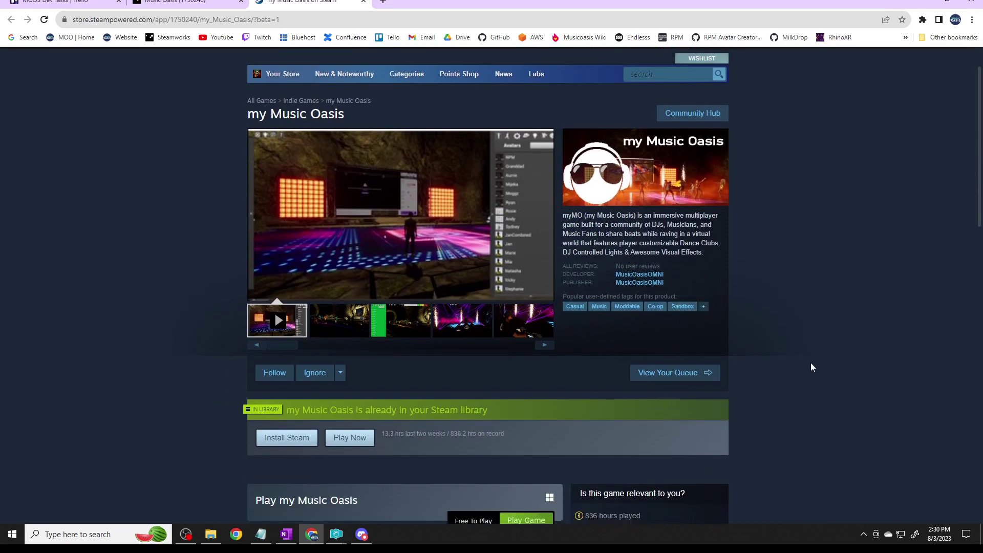
{"action": "scroll", "coordinate": [790, 375], "scroll_direction": "down", "scroll_amount": 3}
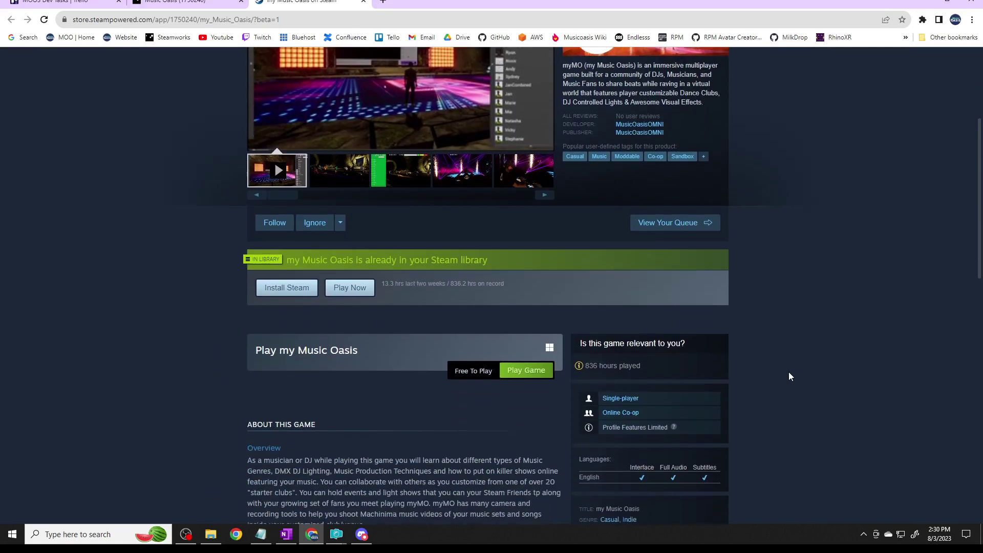
{"action": "scroll", "coordinate": [789, 377], "scroll_direction": "down", "scroll_amount": 5}
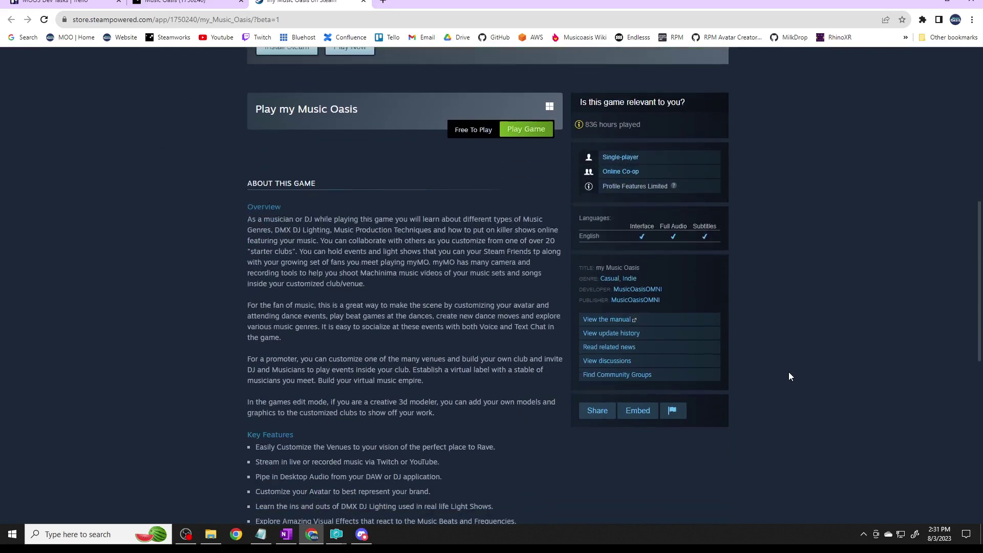
{"action": "scroll", "coordinate": [387, 348], "scroll_direction": "down", "scroll_amount": 1}
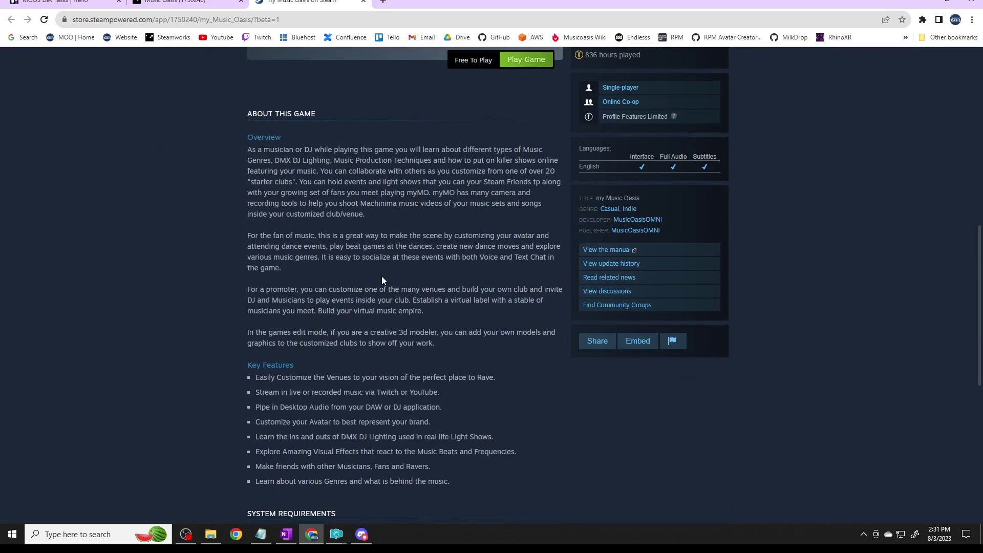
{"action": "scroll", "coordinate": [382, 276], "scroll_direction": "down", "scroll_amount": 2}
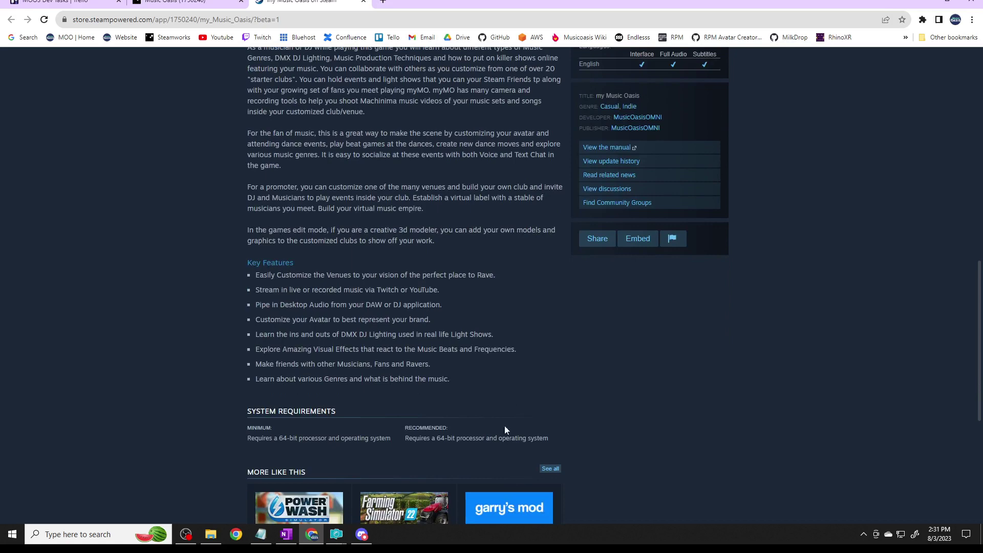
{"action": "scroll", "coordinate": [530, 441], "scroll_direction": "down", "scroll_amount": 2}
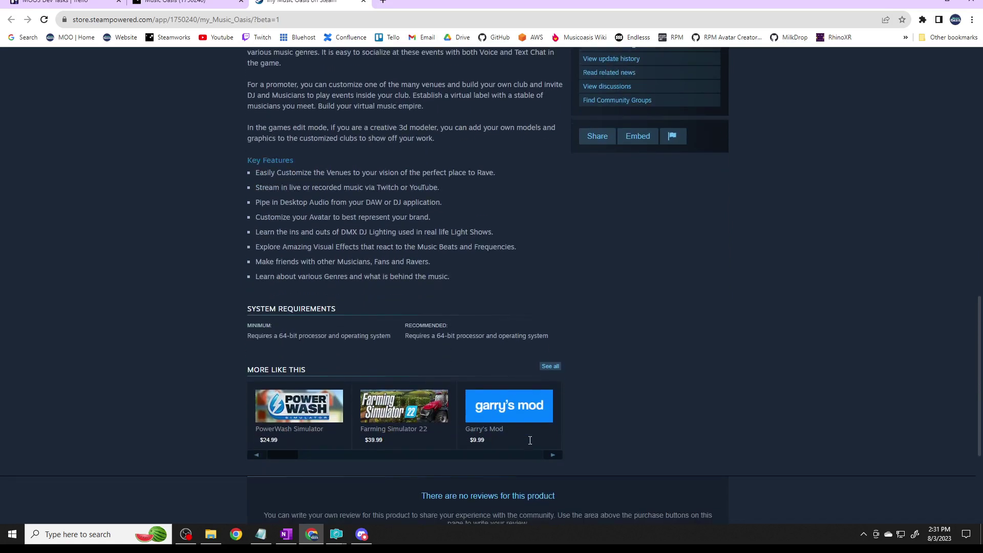
{"action": "scroll", "coordinate": [626, 358], "scroll_direction": "down", "scroll_amount": 3}
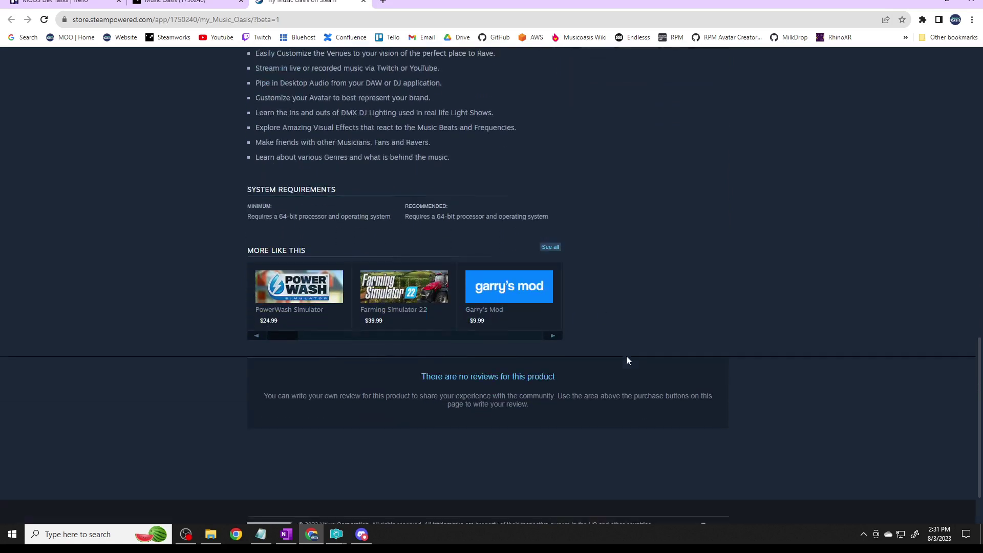
{"action": "scroll", "coordinate": [625, 358], "scroll_direction": "up", "scroll_amount": 7}
{"action": "scroll", "coordinate": [602, 382], "scroll_direction": "up", "scroll_amount": 4}
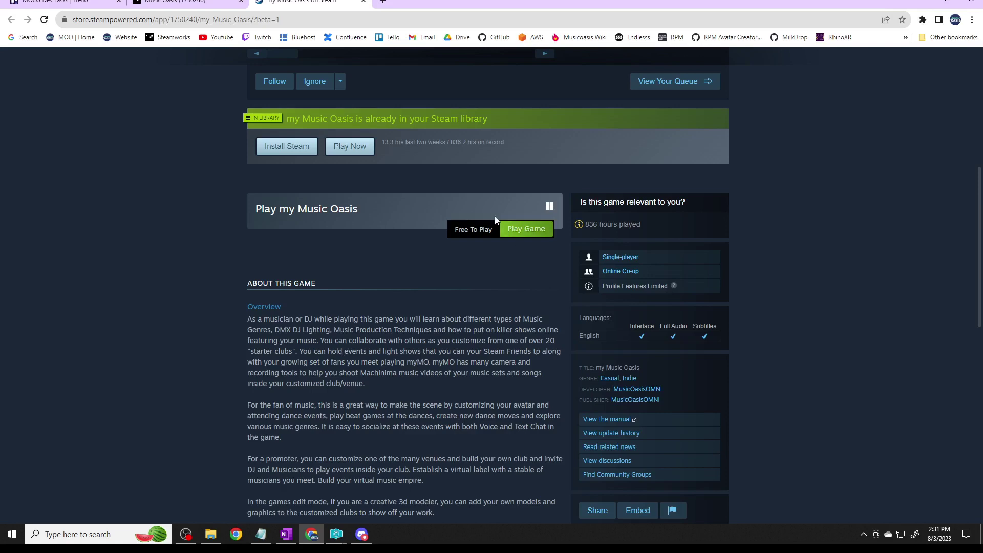
{"action": "scroll", "coordinate": [383, 322], "scroll_direction": "up", "scroll_amount": 3}
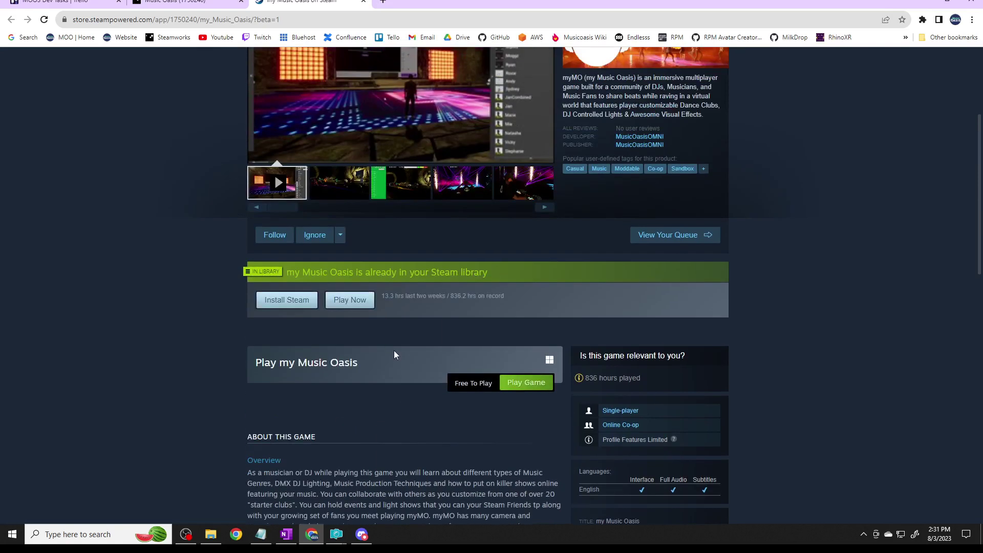
Step: Preview the dancing-crowd and purple laser thumbnails, then open the cave screenshot full-size (2 of 17)
{"action": "scroll", "coordinate": [424, 348], "scroll_direction": "up", "scroll_amount": 3}
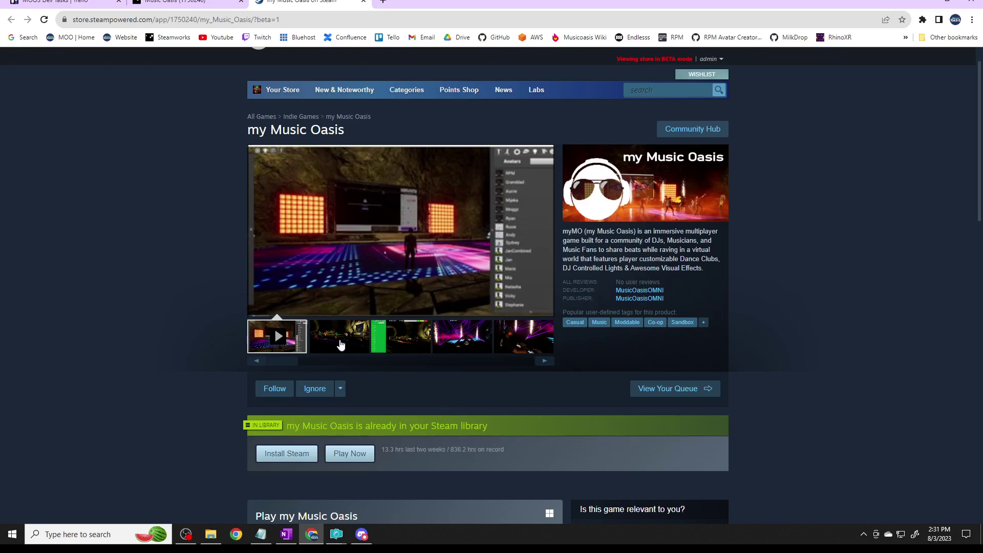
{"action": "left_click", "coordinate": [341, 344]}
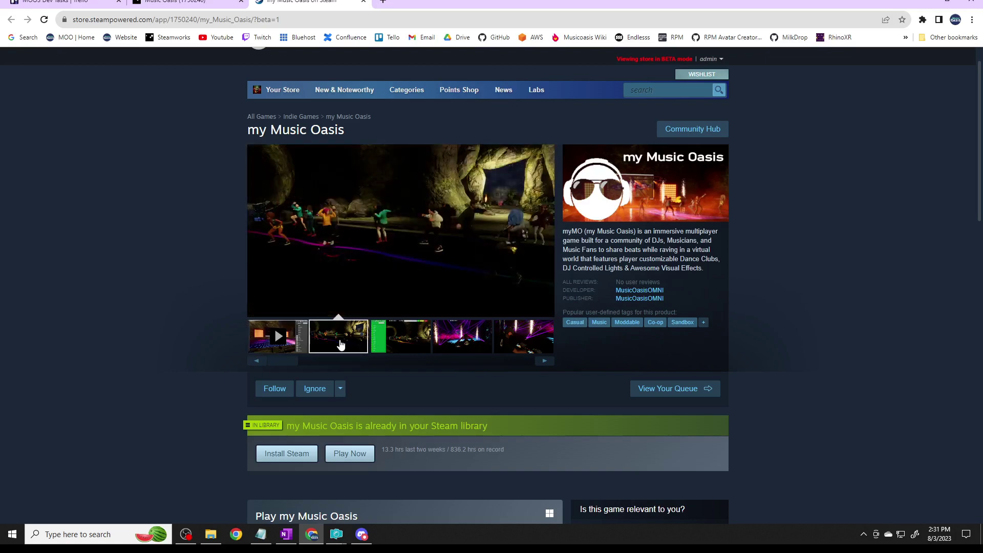
{"action": "left_click", "coordinate": [389, 354]}
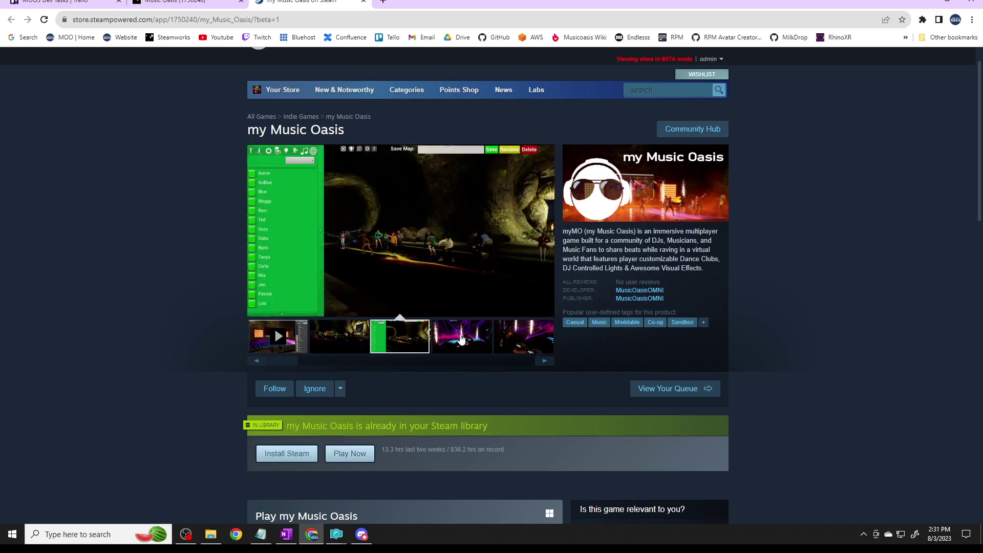
{"action": "left_click", "coordinate": [330, 341]}
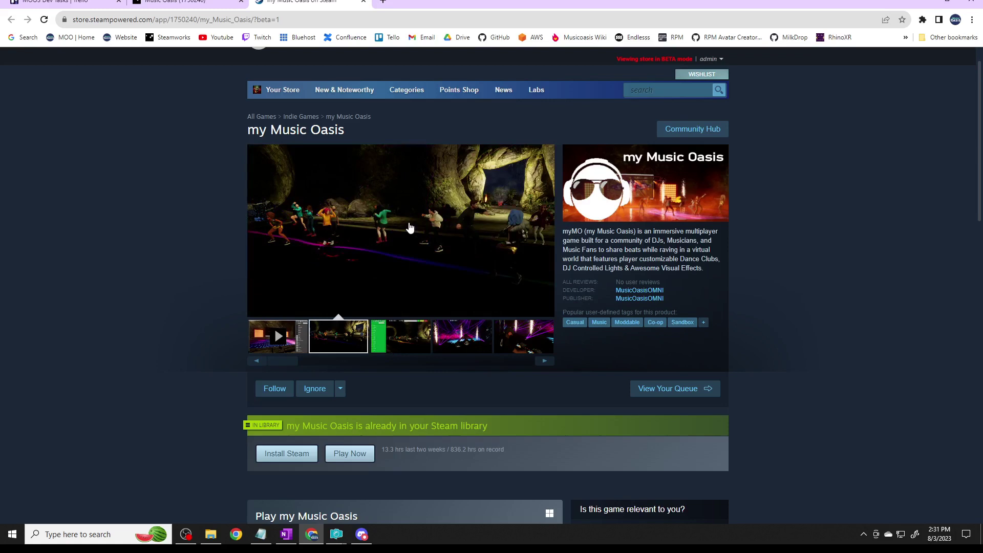
{"action": "left_click", "coordinate": [409, 227]}
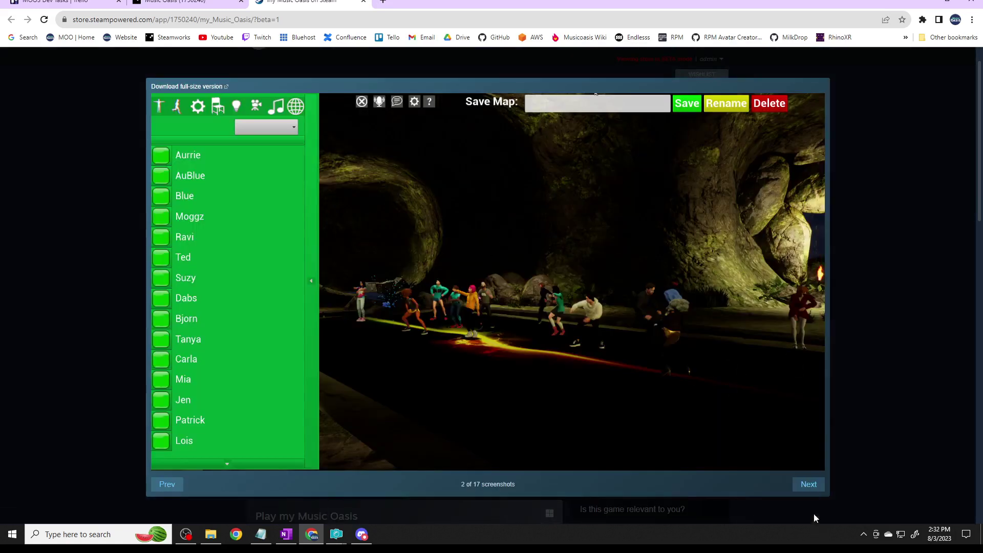
Step: Advance through full-size screenshots 3 to 11 of 17, ending on the cafe table scene
{"action": "left_click", "coordinate": [817, 485]}
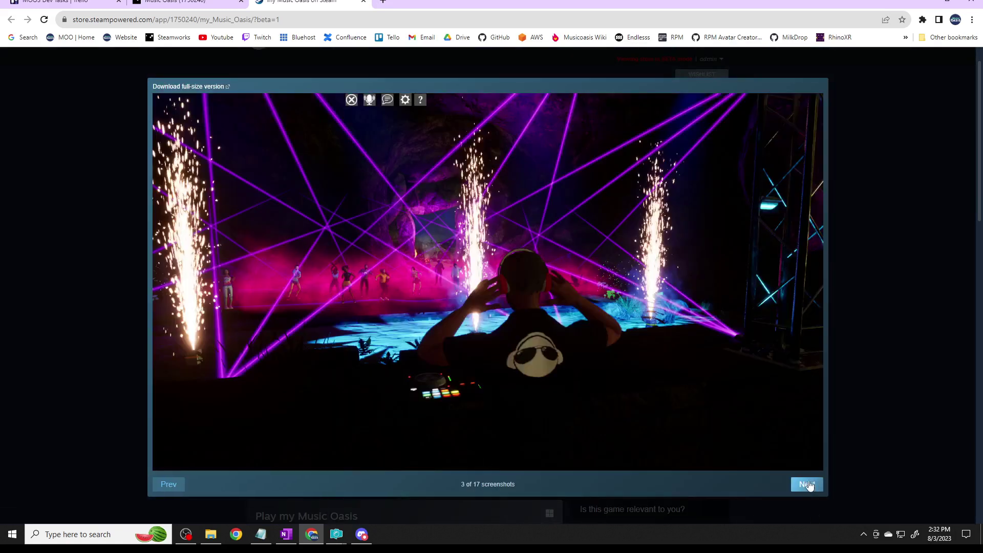
{"action": "left_click", "coordinate": [809, 487]}
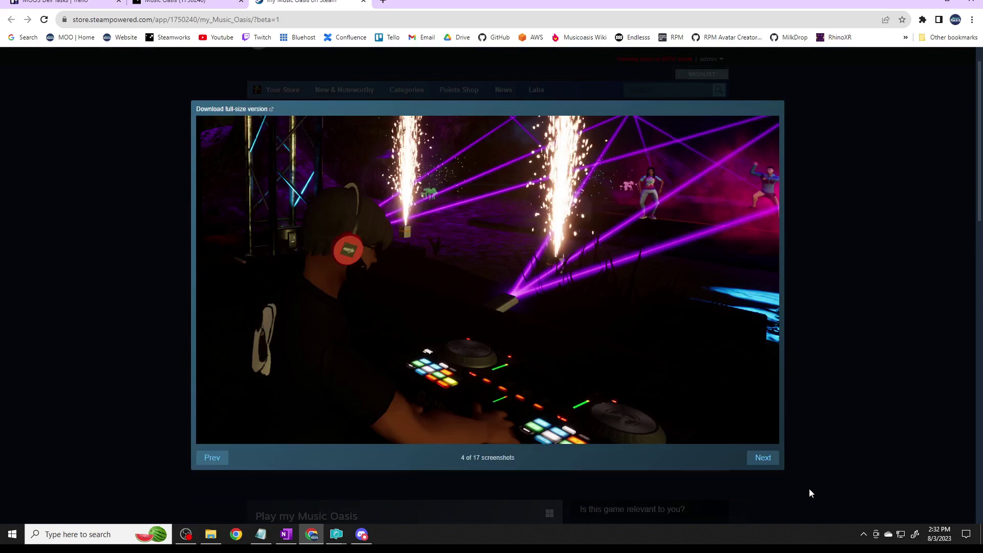
{"action": "left_click", "coordinate": [763, 459]}
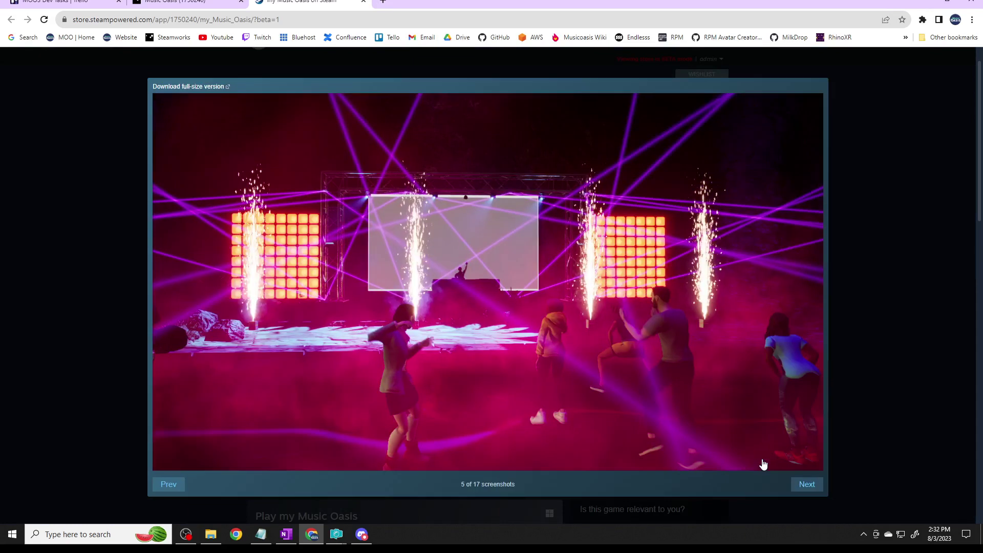
{"action": "left_click", "coordinate": [808, 488]}
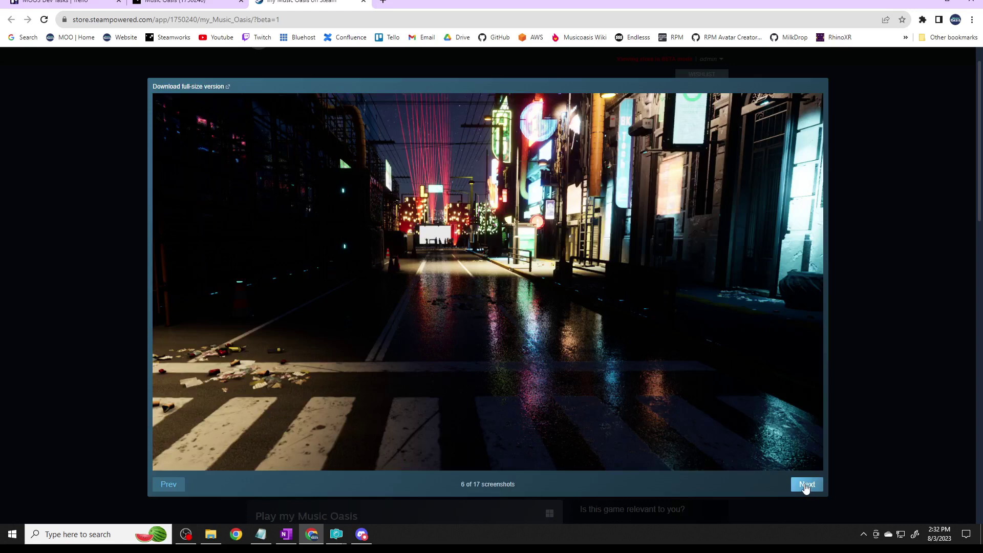
{"action": "left_click", "coordinate": [806, 488]}
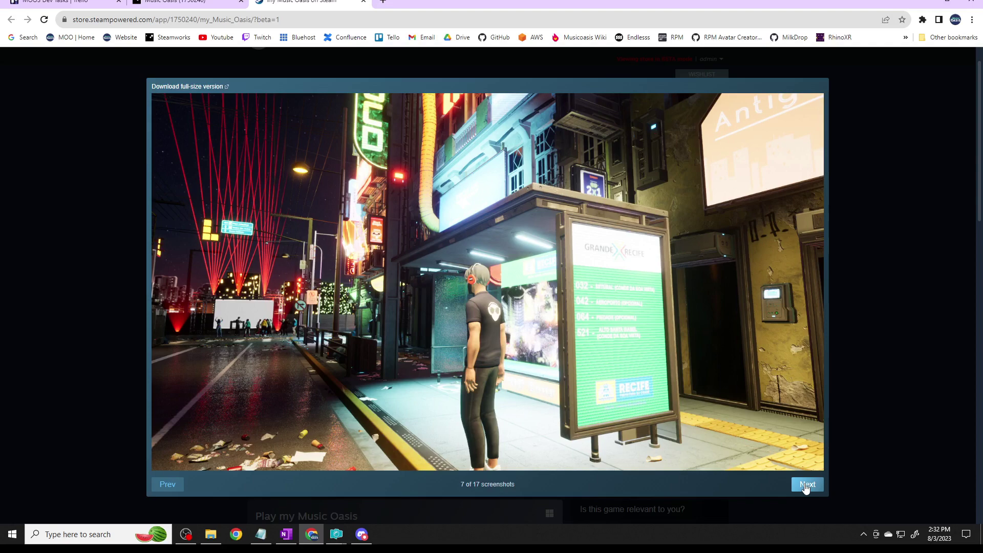
{"action": "left_click", "coordinate": [806, 488]}
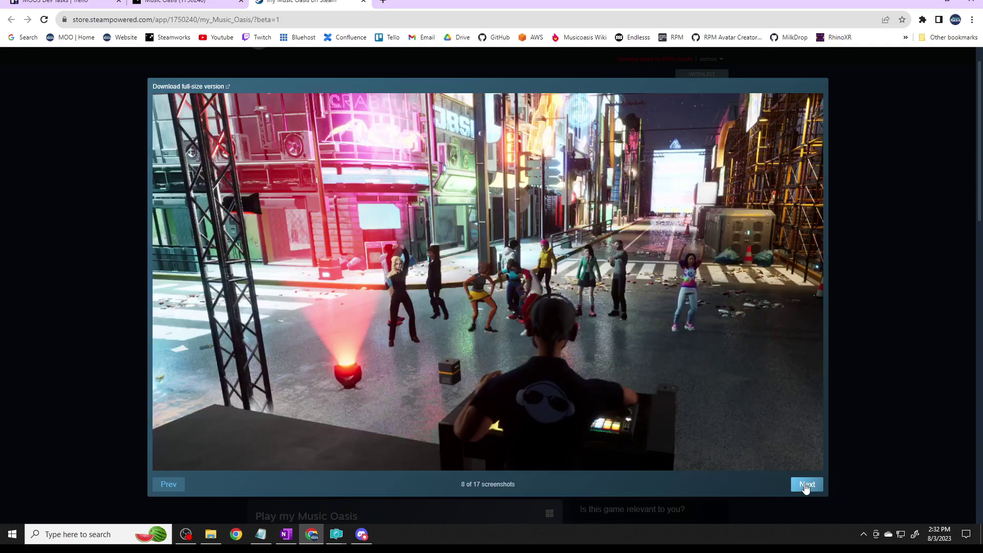
{"action": "left_click", "coordinate": [806, 489]}
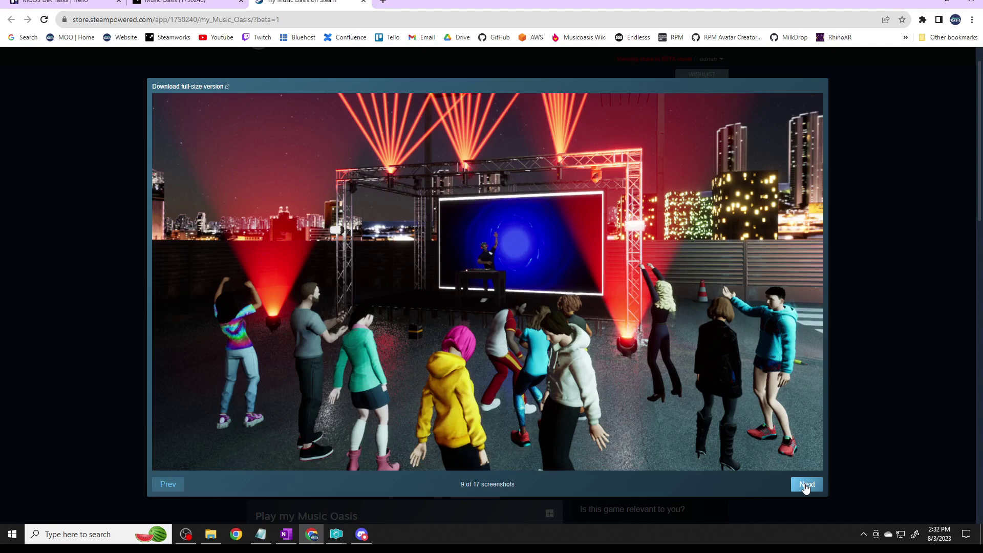
{"action": "left_click", "coordinate": [806, 488]}
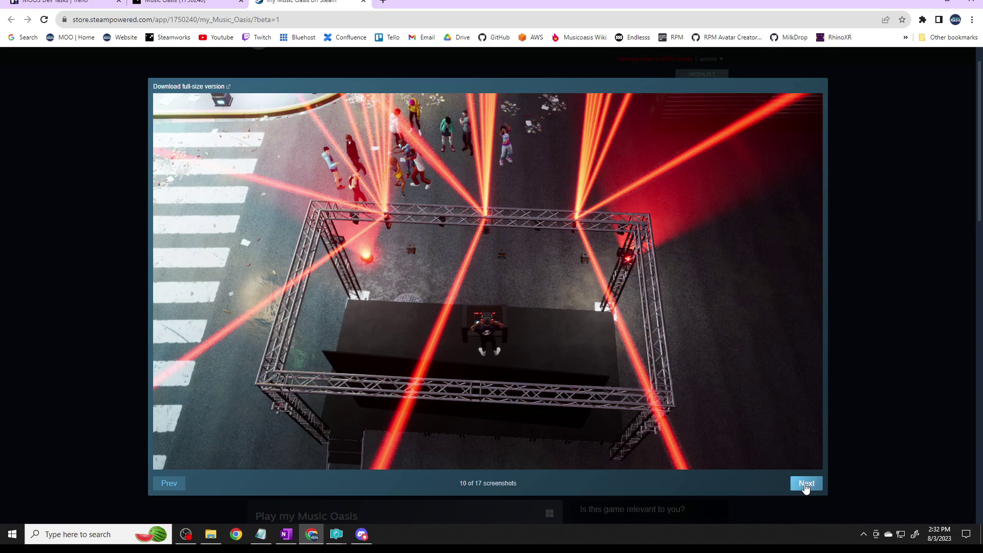
{"action": "left_click", "coordinate": [806, 488]}
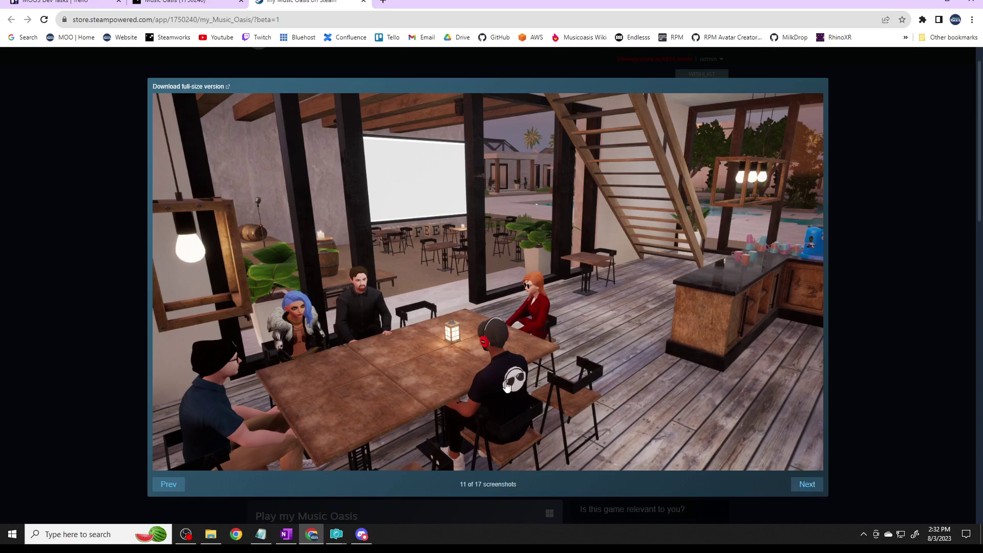
Step: Advance through screenshots 12 to 17 of 17, from the lounge to the TV studio scene
{"action": "left_click", "coordinate": [806, 485]}
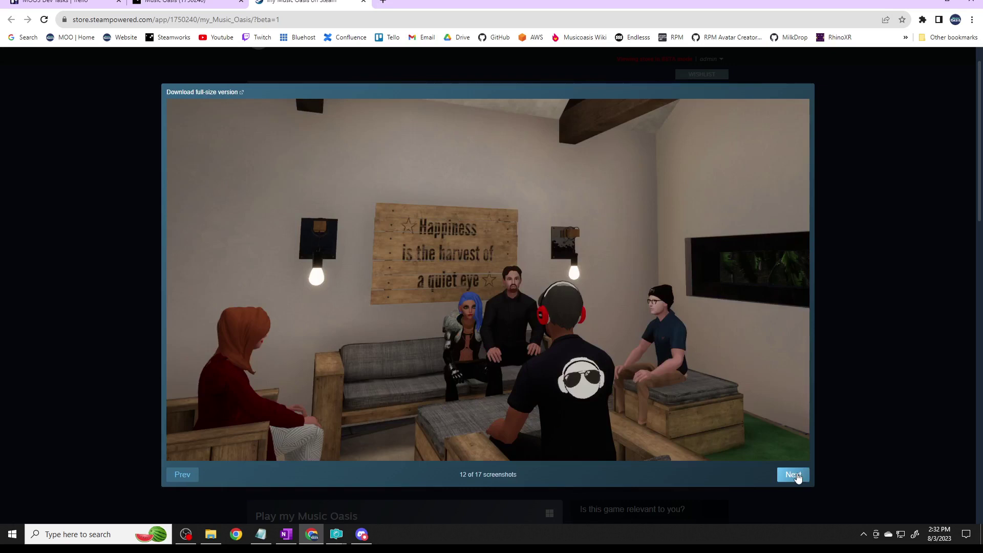
{"action": "left_click", "coordinate": [798, 476]}
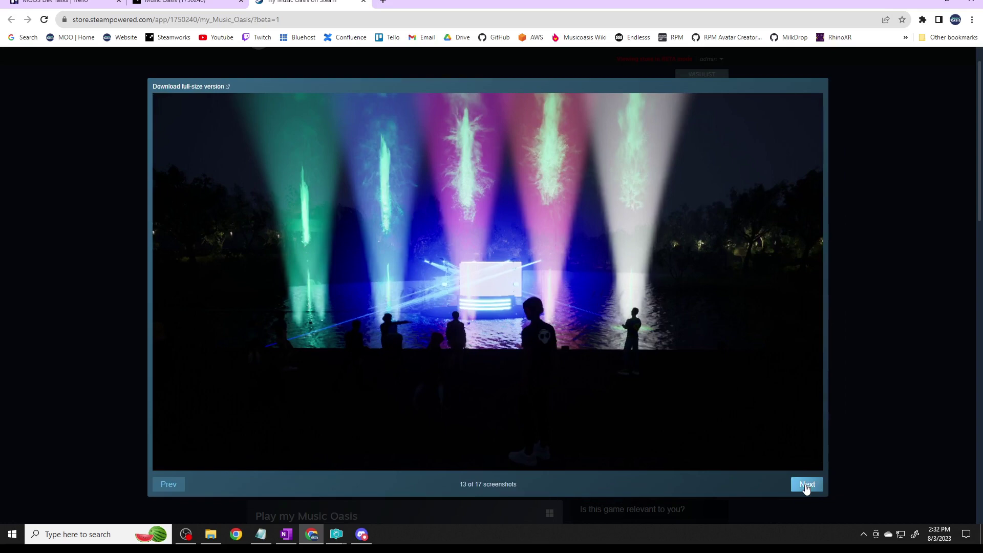
{"action": "left_click", "coordinate": [806, 485]}
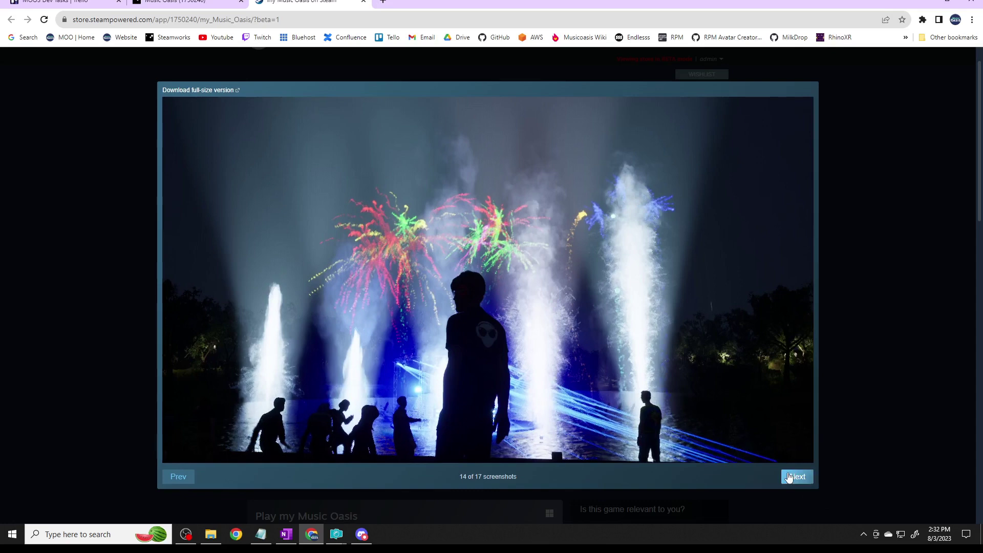
{"action": "left_click", "coordinate": [797, 477]}
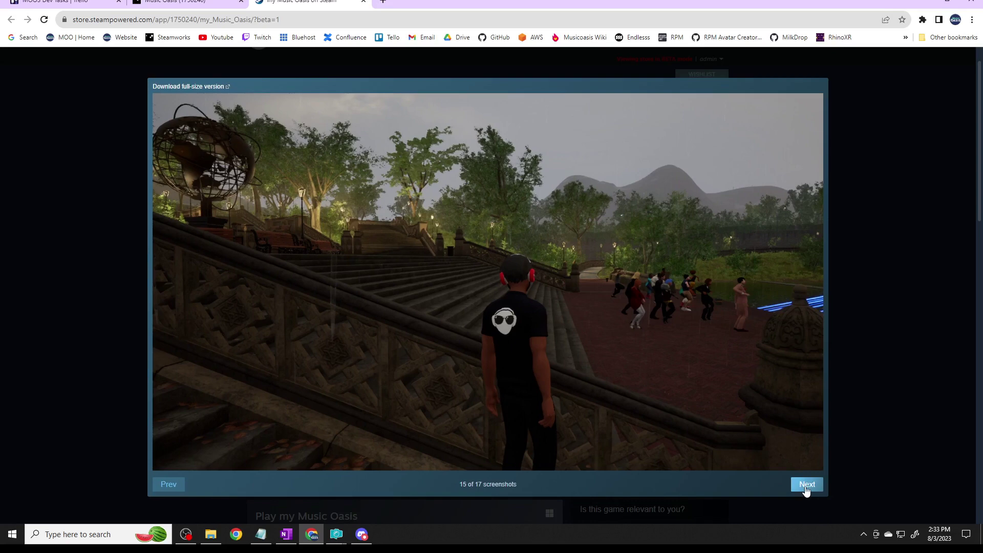
{"action": "left_click", "coordinate": [806, 489]}
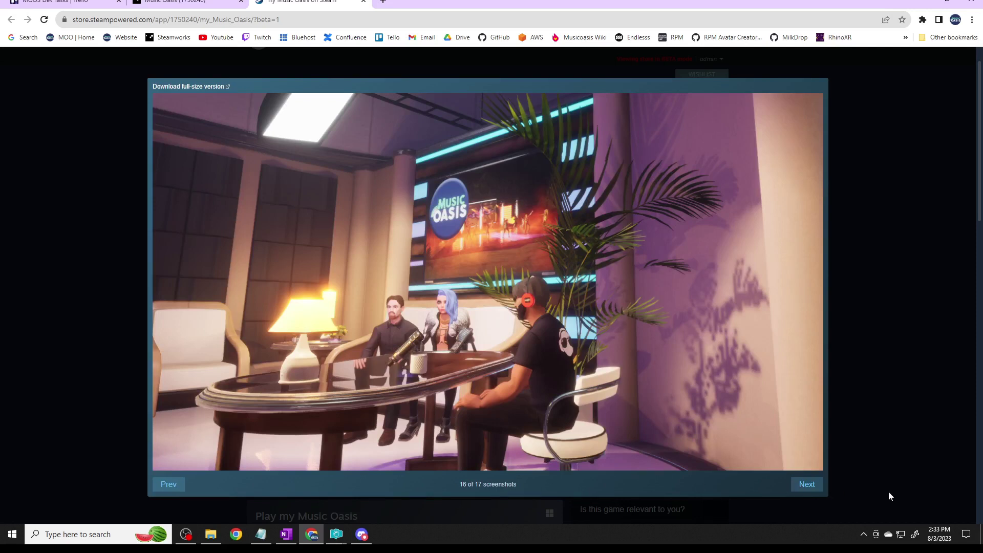
{"action": "left_click", "coordinate": [807, 485]}
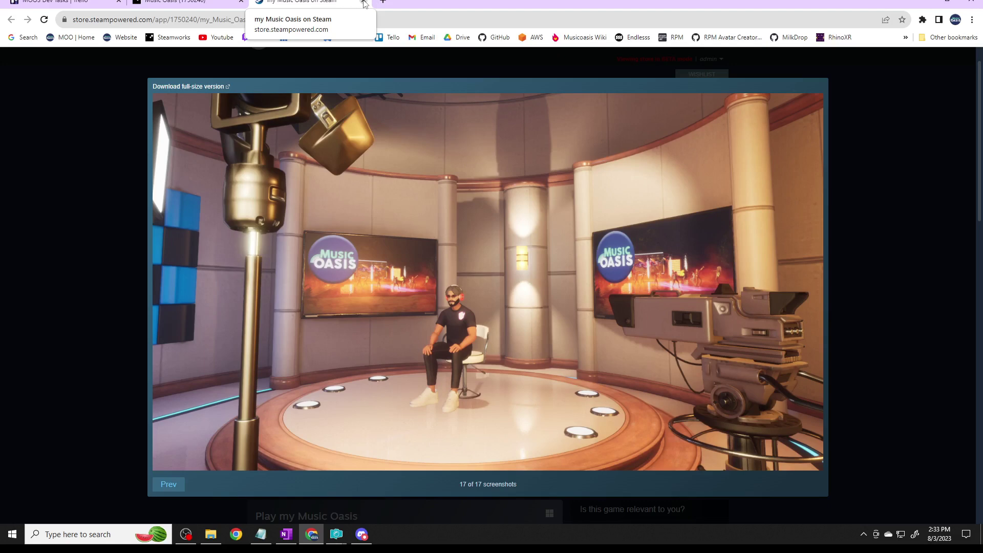
Step: Close the screenshot viewer and scroll the Music Oasis store page down to the Valve footer
{"action": "left_click", "coordinate": [897, 355]}
{"action": "scroll", "coordinate": [554, 388], "scroll_direction": "down", "scroll_amount": 8}
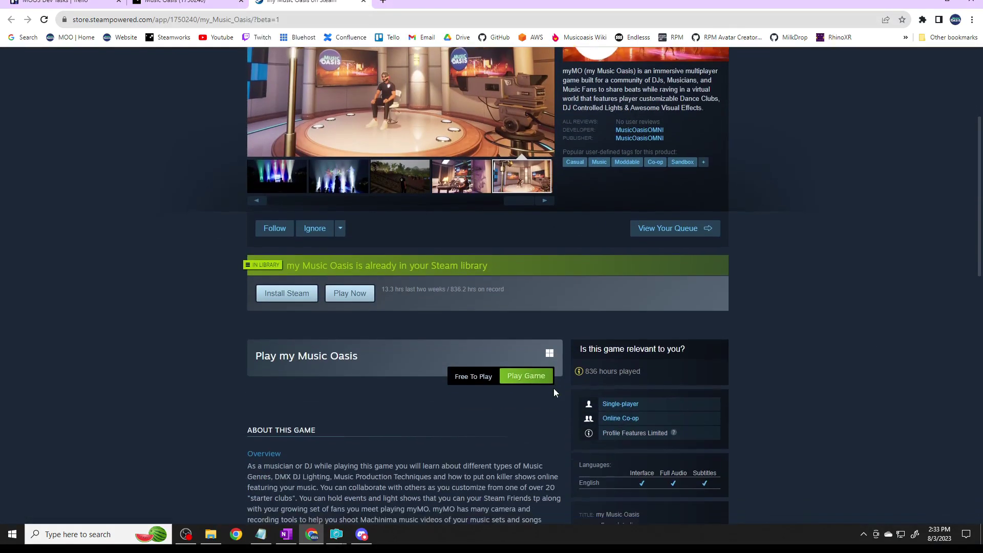
{"action": "scroll", "coordinate": [554, 389], "scroll_direction": "down", "scroll_amount": 7}
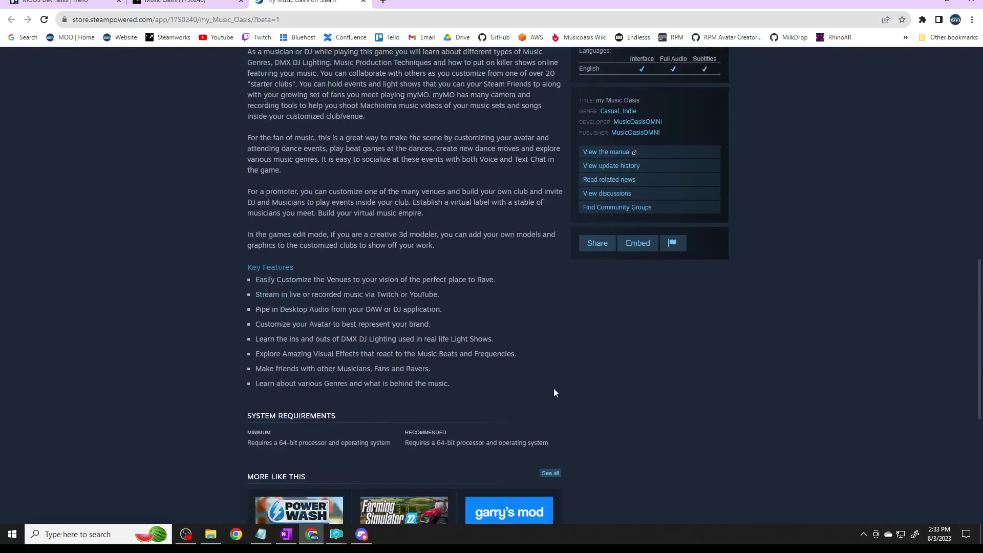
{"action": "scroll", "coordinate": [563, 390], "scroll_direction": "down", "scroll_amount": 2}
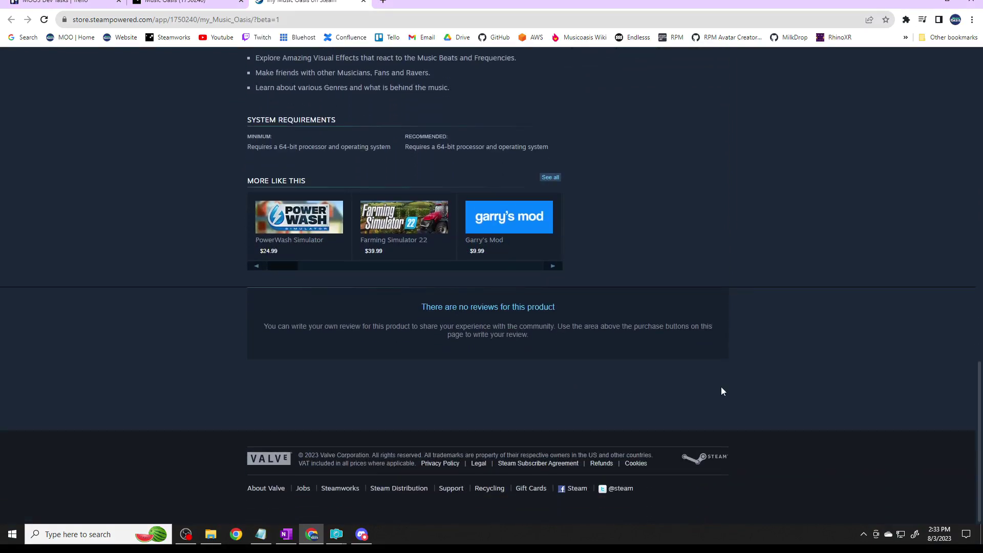